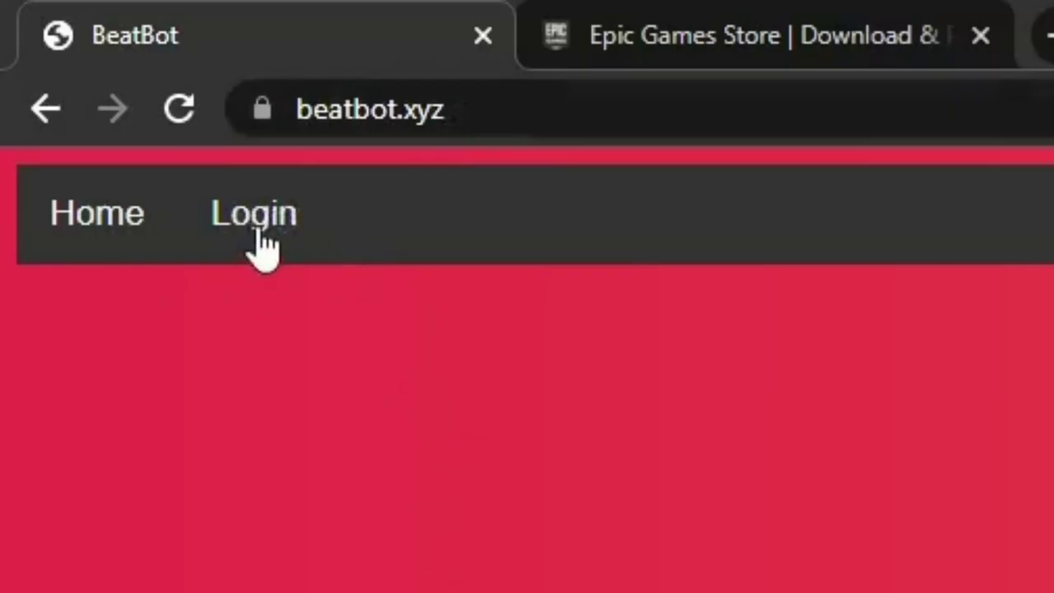
Step: Open the BeatBot login page, start its login instructions and visit the linked page for obtaining the code
left_click(68, 61)
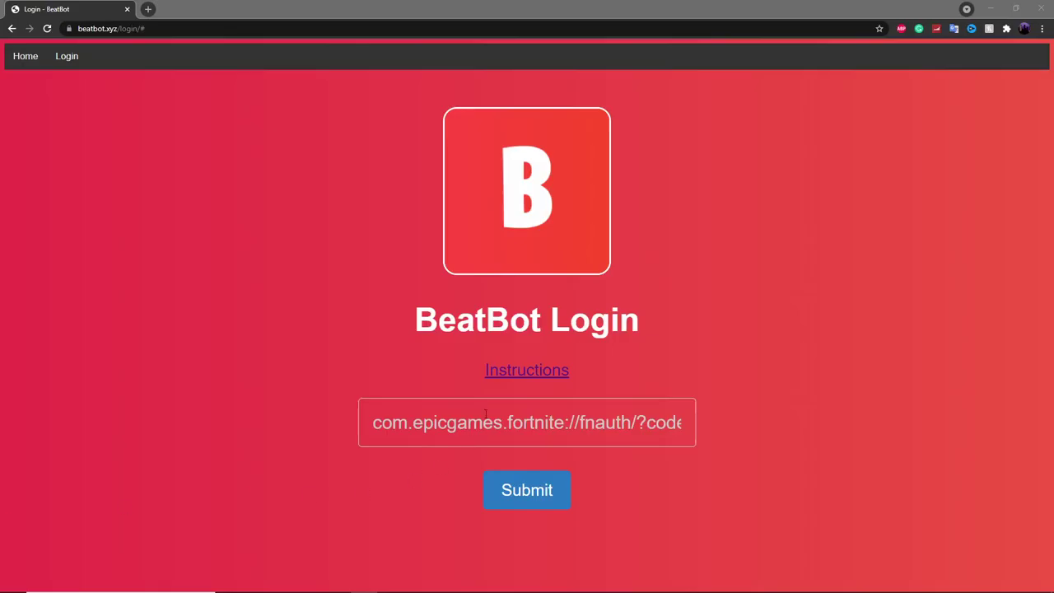
left_click(479, 323)
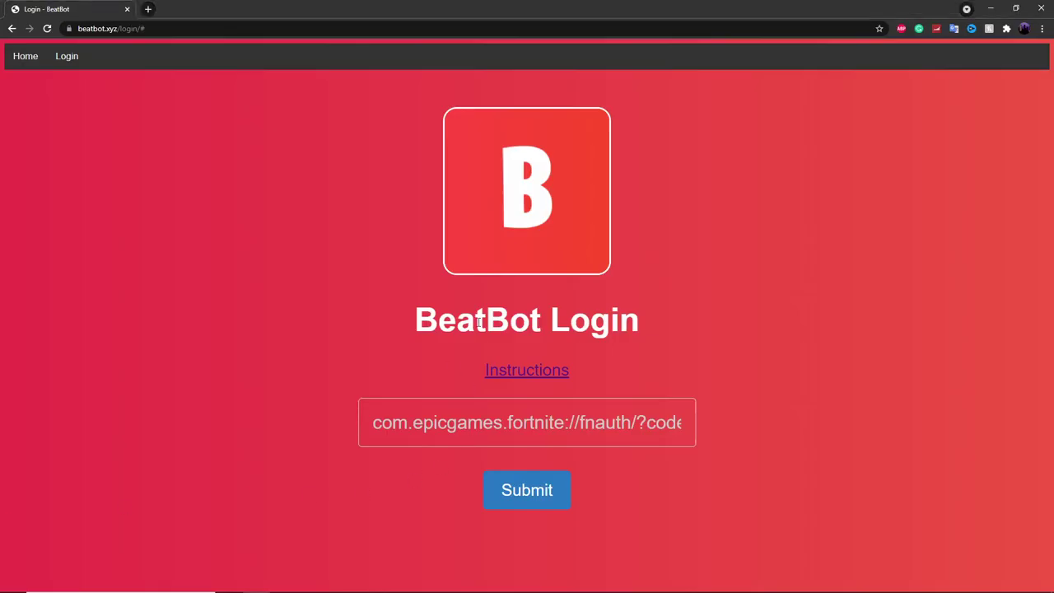
left_click(519, 371)
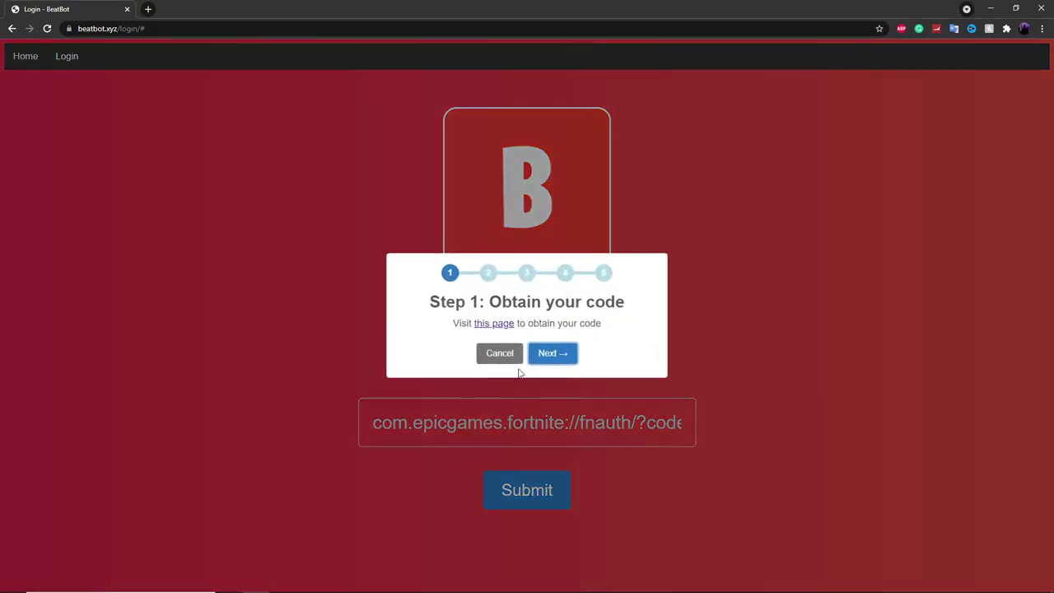
left_click(492, 325)
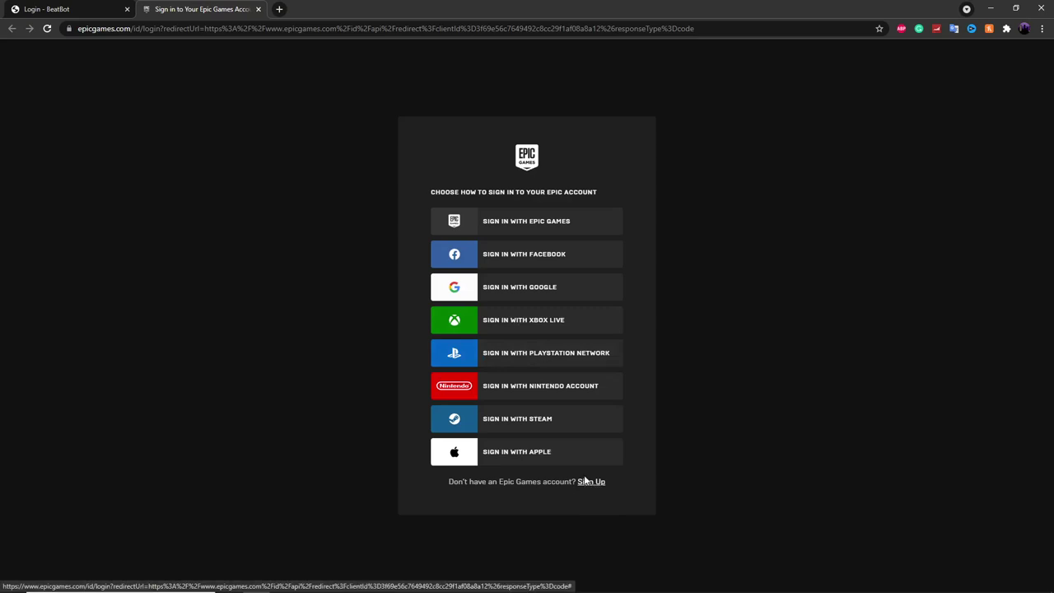
left_click(586, 481)
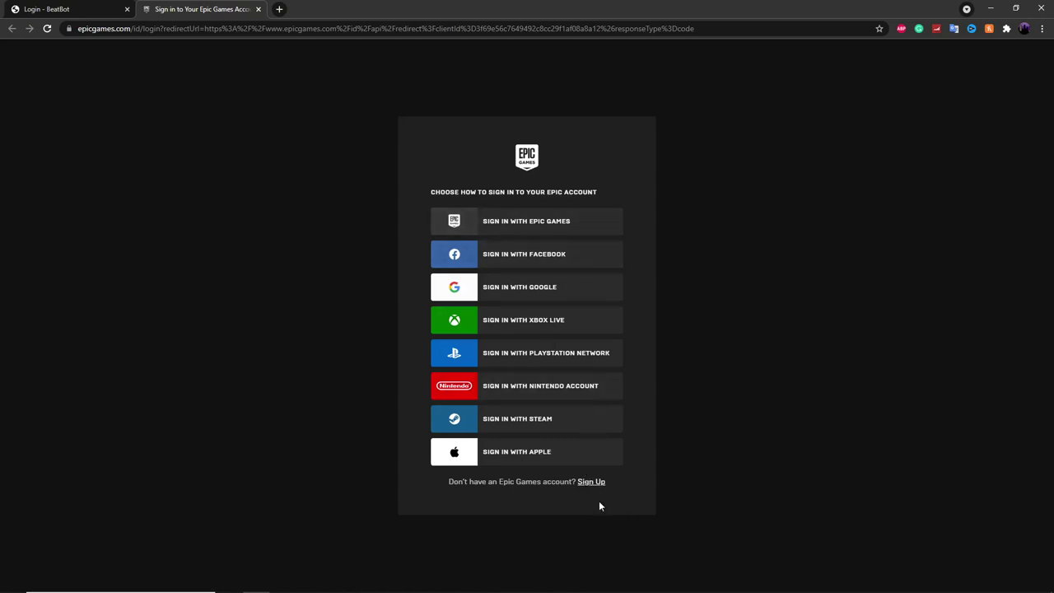
left_click(591, 484)
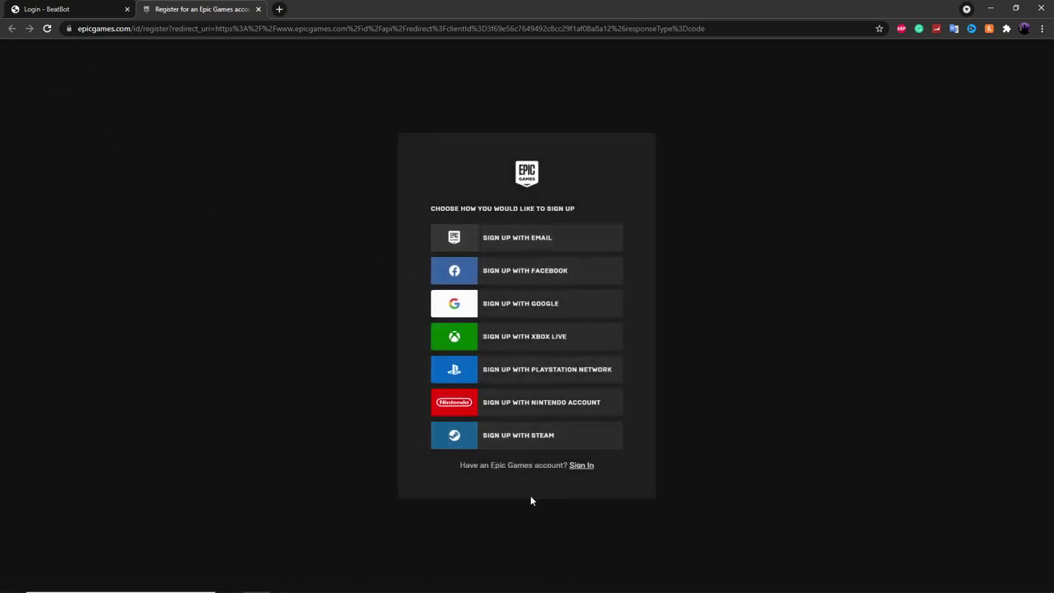
left_click(581, 467)
Step: Sign in with Epic Games and submit the obtained authorization code in BeatBot's code field
left_click(513, 224)
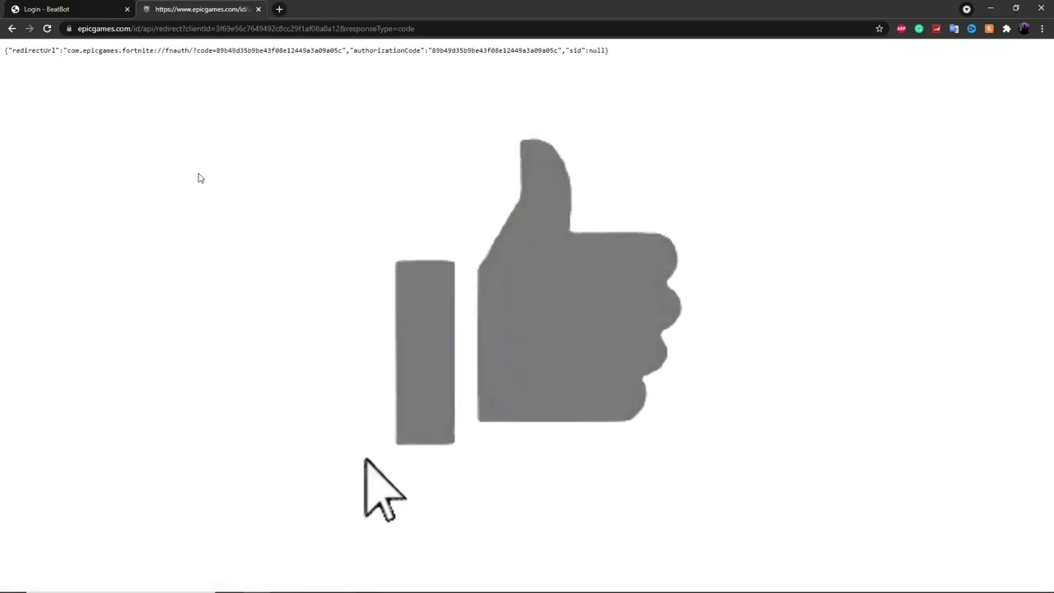
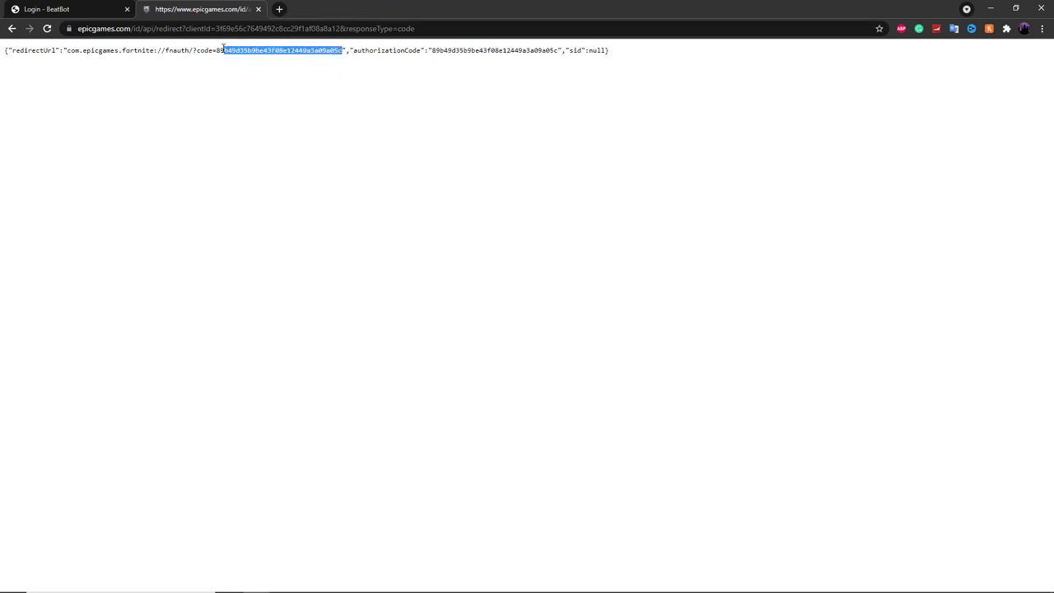
left_click(90, 9)
key("ctrl+v")
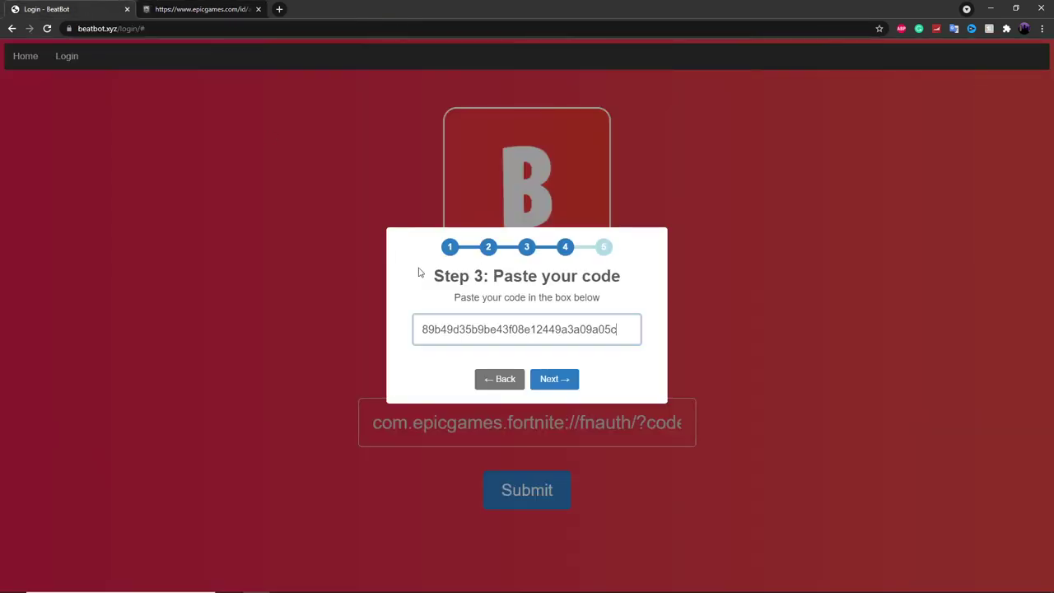
left_click(557, 379)
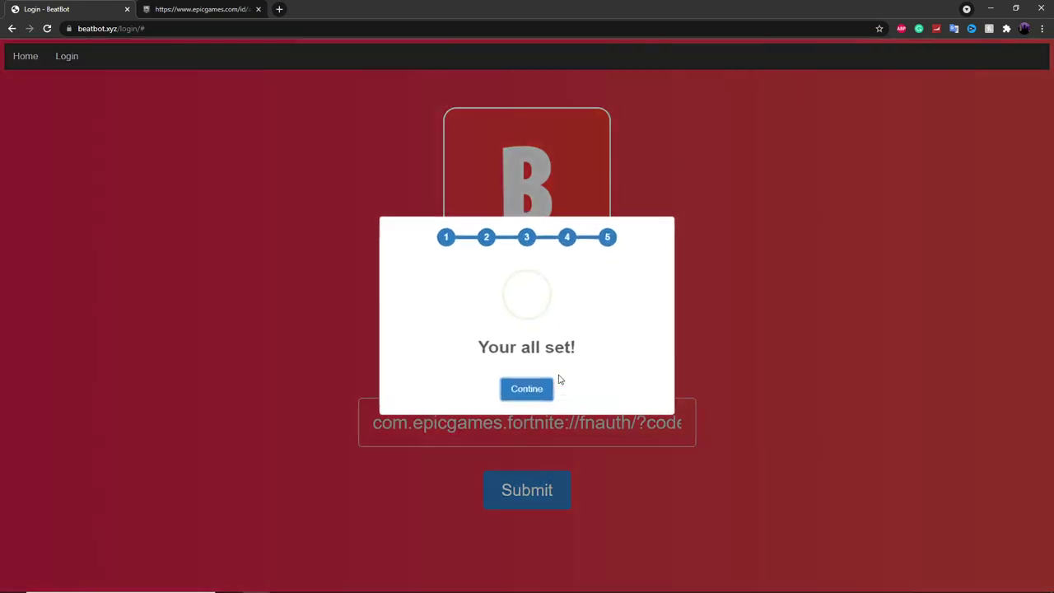
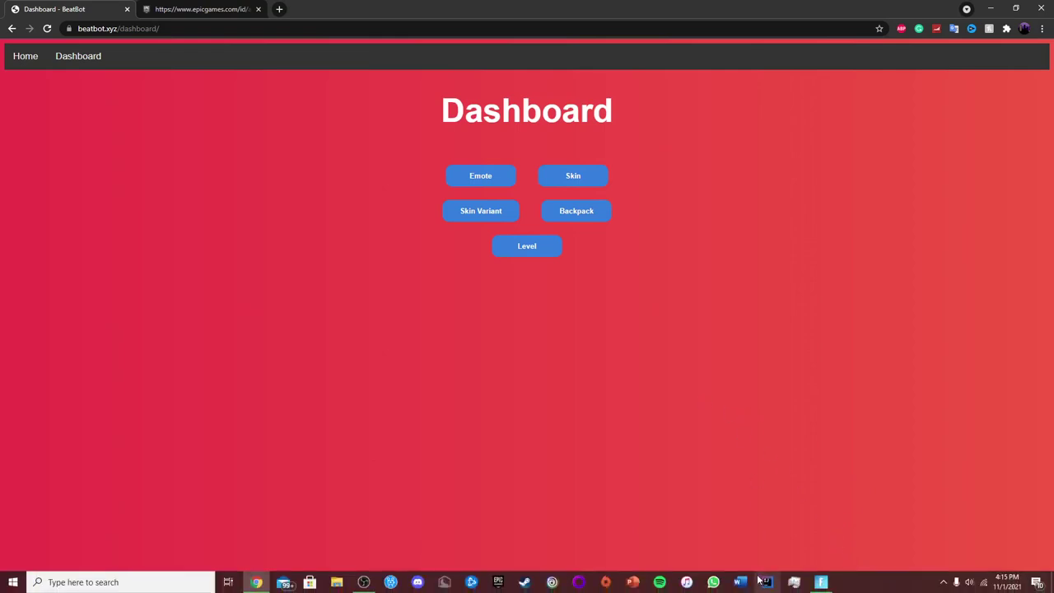
Step: Switch to Fortnite, search for XL Test Bot by display name and send it a friend request
left_click(823, 582)
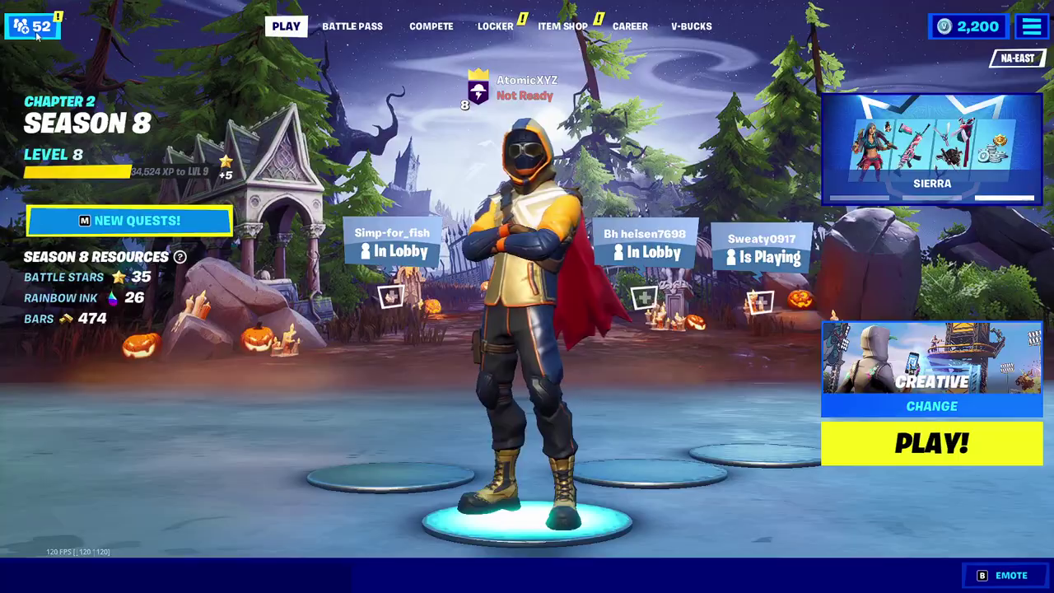
key("Escape")
left_click(97, 138)
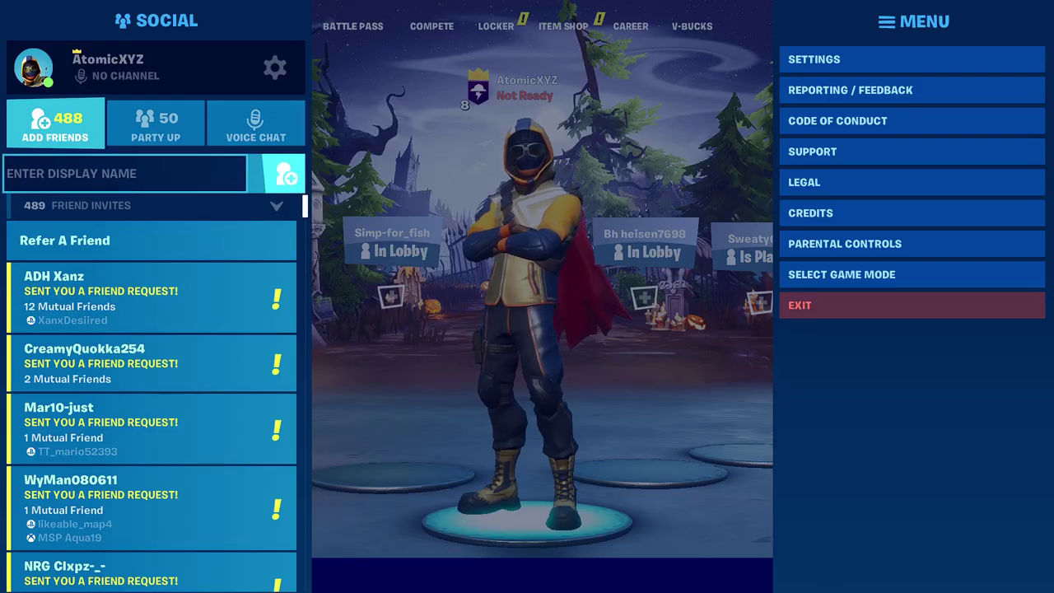
type("XI Test Bot")
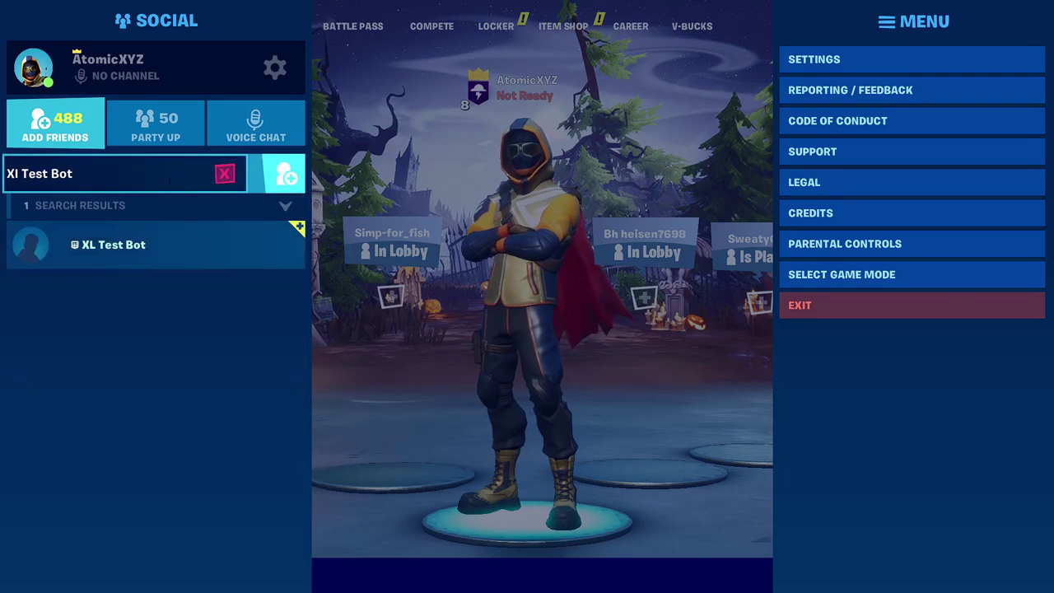
left_click(182, 249)
left_click(403, 279)
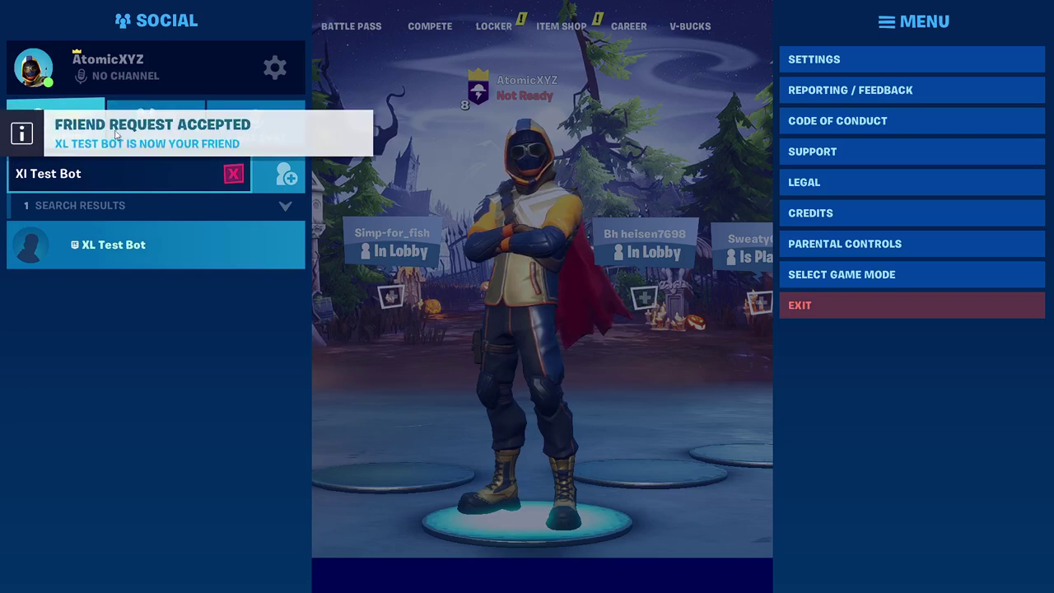
Step: Show the Party Up friends list, and switch to Chrome to close the Epic Games Store page beside the BeatBot dashboard
left_click(144, 106)
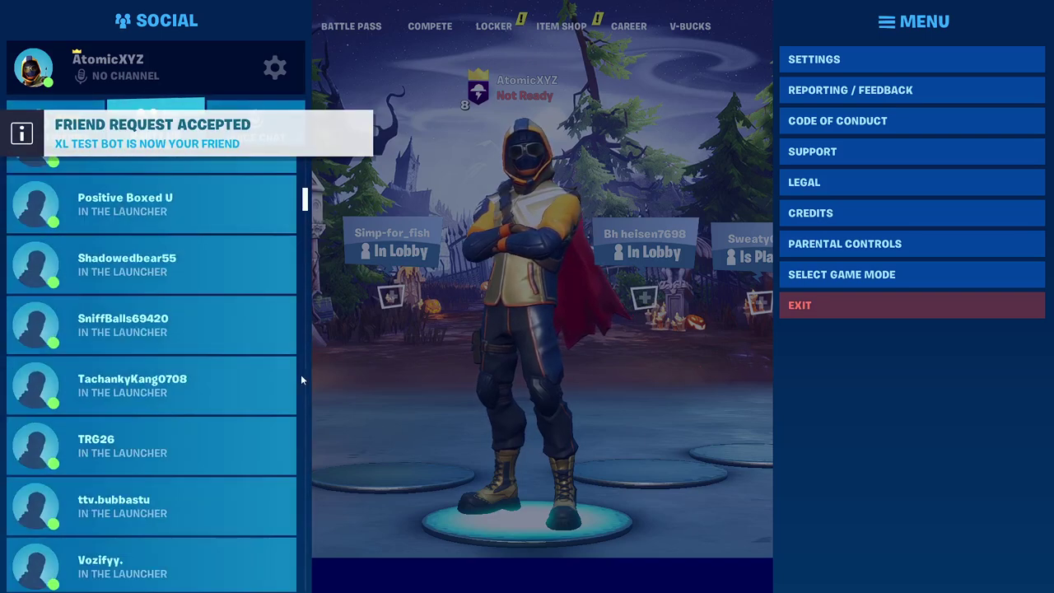
key("alt+Tab")
key("alt+Tab")
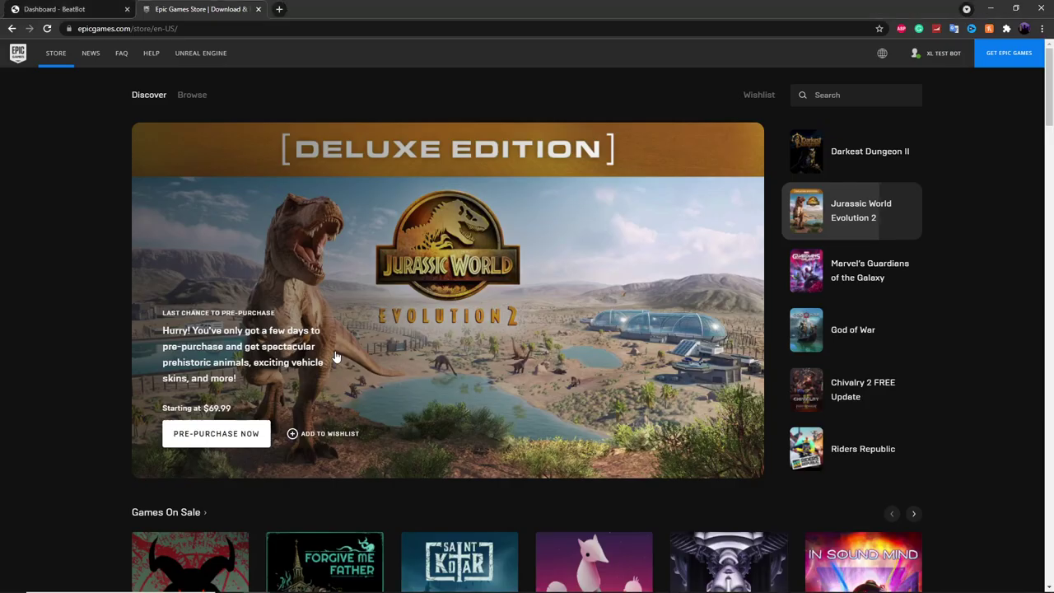
left_click(54, 9)
left_click(258, 9)
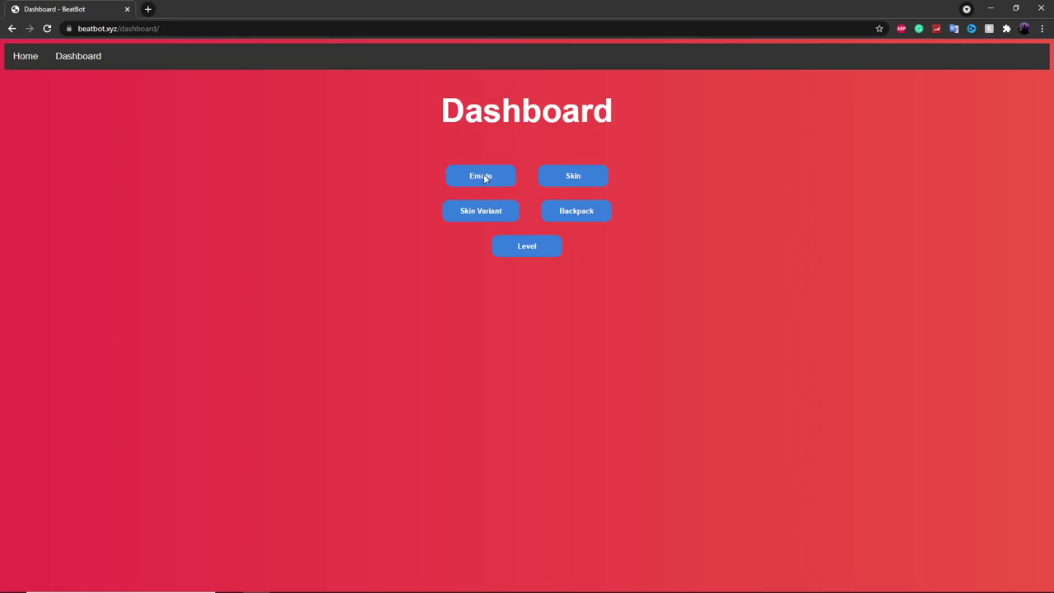
Step: Switch back to Fortnite, find XL Test Bot among the party-up friends and invite it to the party
left_click(822, 581)
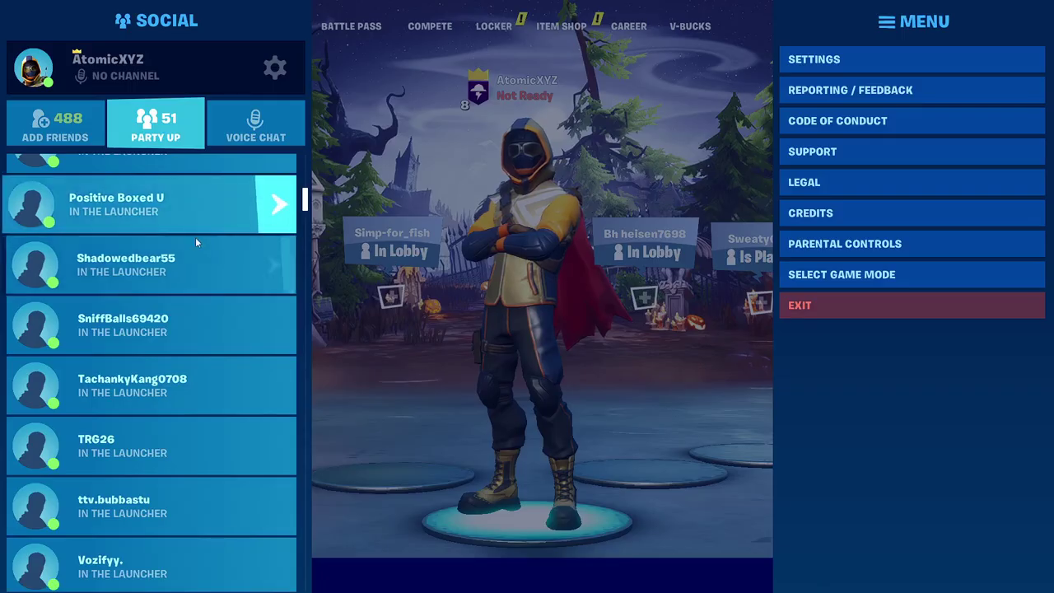
scroll(191, 246, "up", 2)
scroll(191, 246, "up", 10)
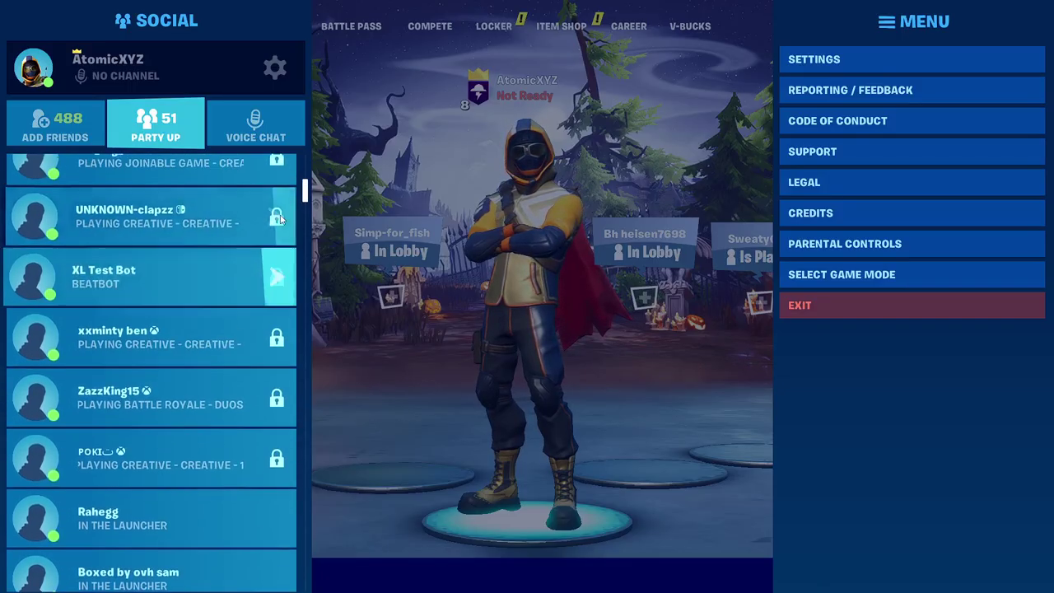
scroll(307, 191, "up", 5)
scroll(193, 398, "down", 3)
scroll(193, 392, "down", 6)
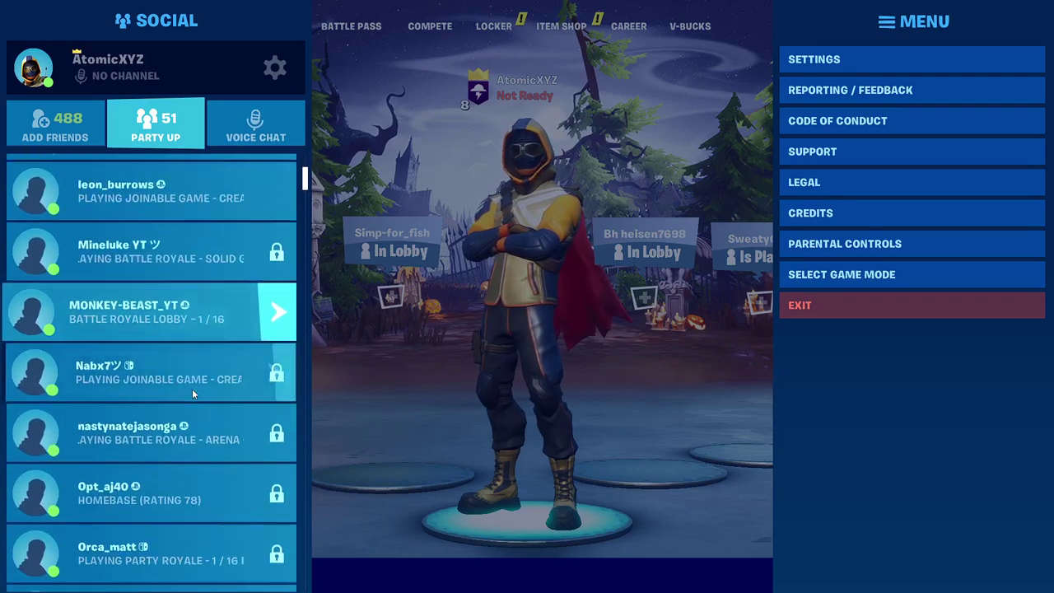
scroll(195, 396, "down", 8)
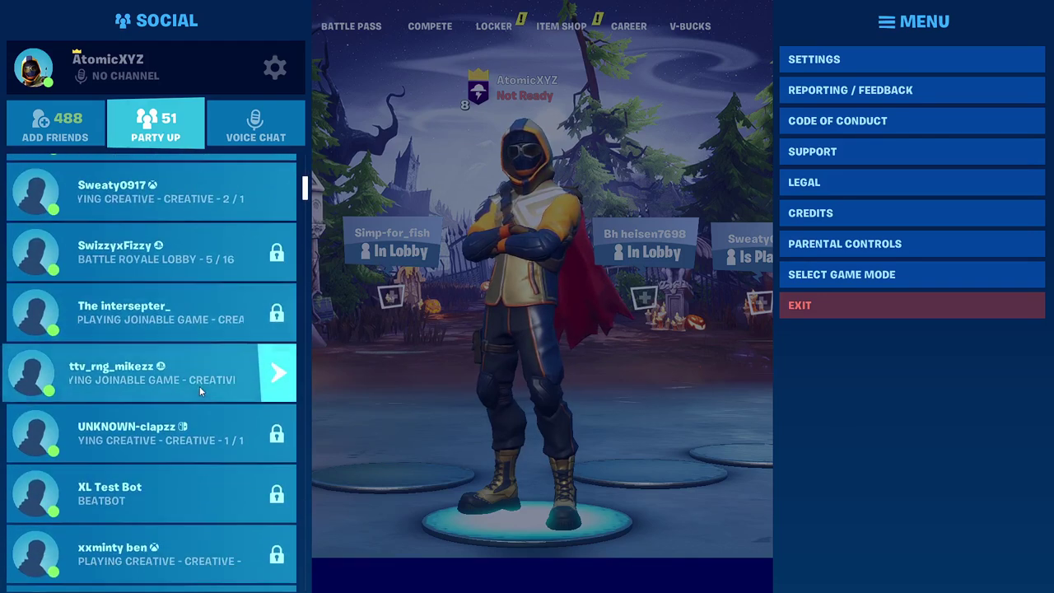
scroll(152, 453, "down", 2)
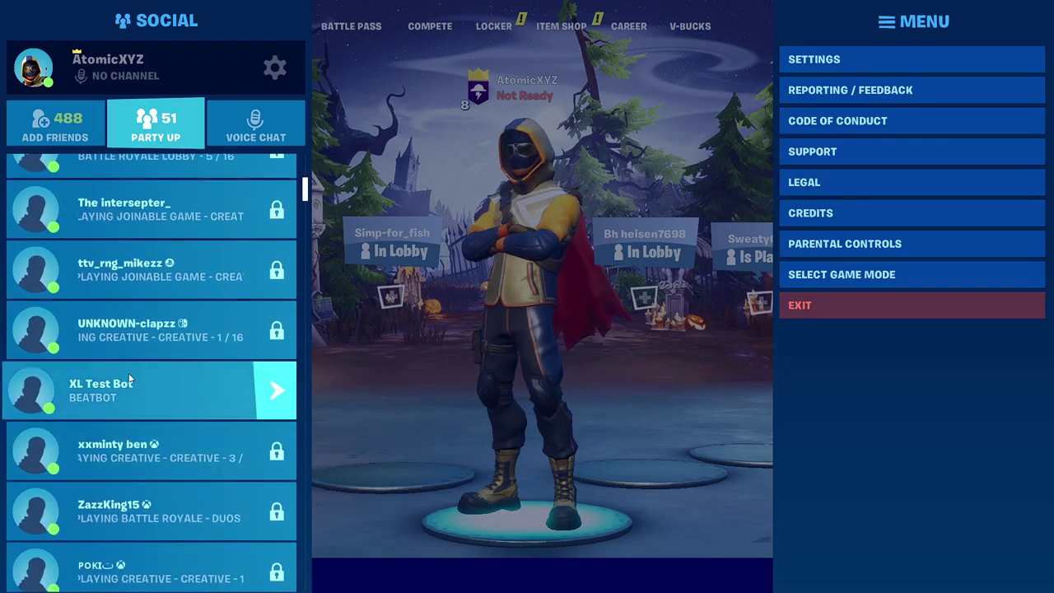
left_click(158, 380)
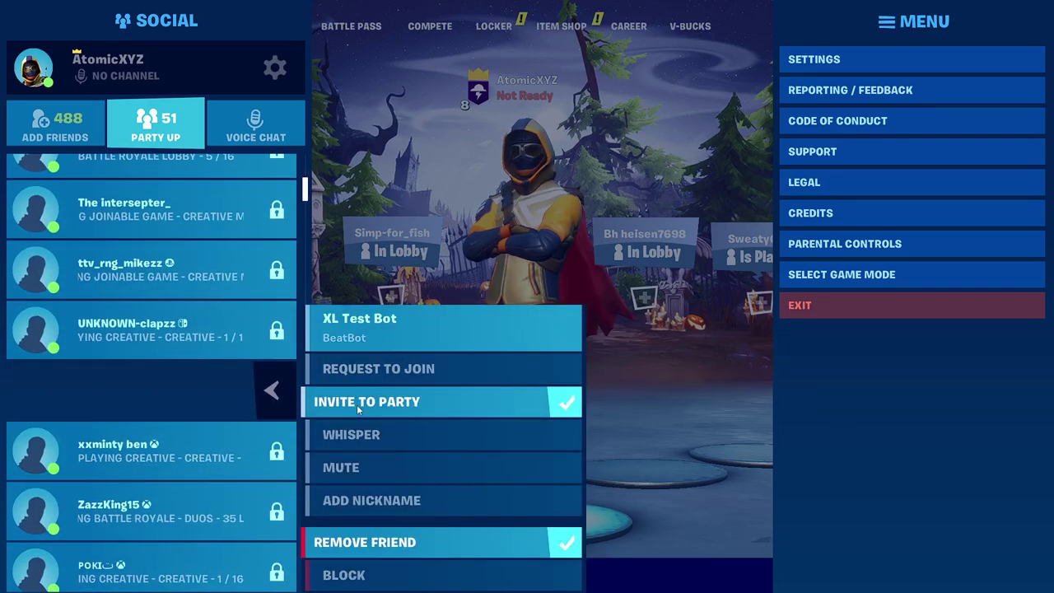
left_click(357, 402)
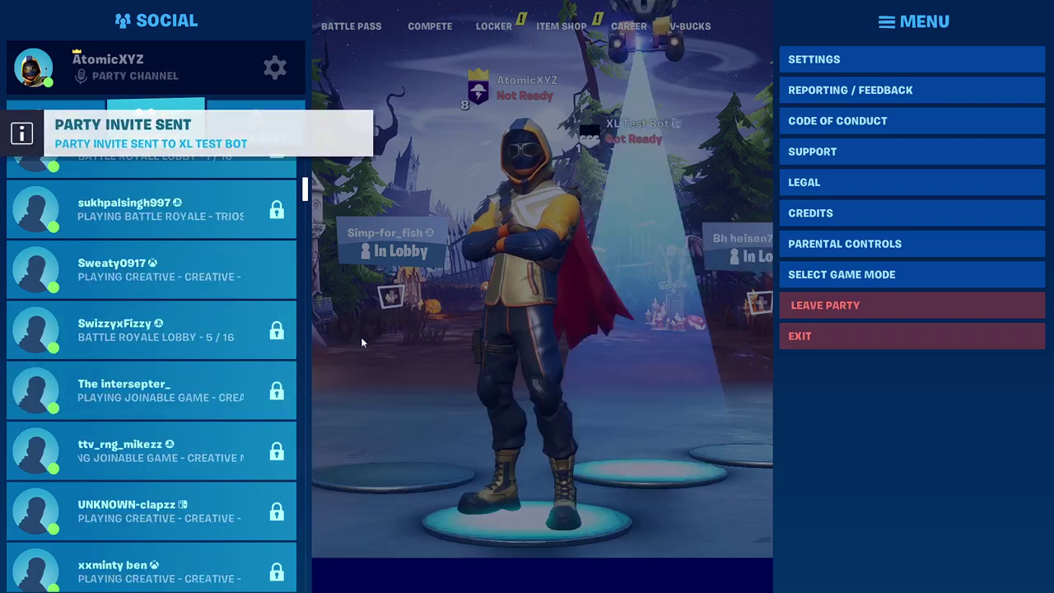
key("Escape")
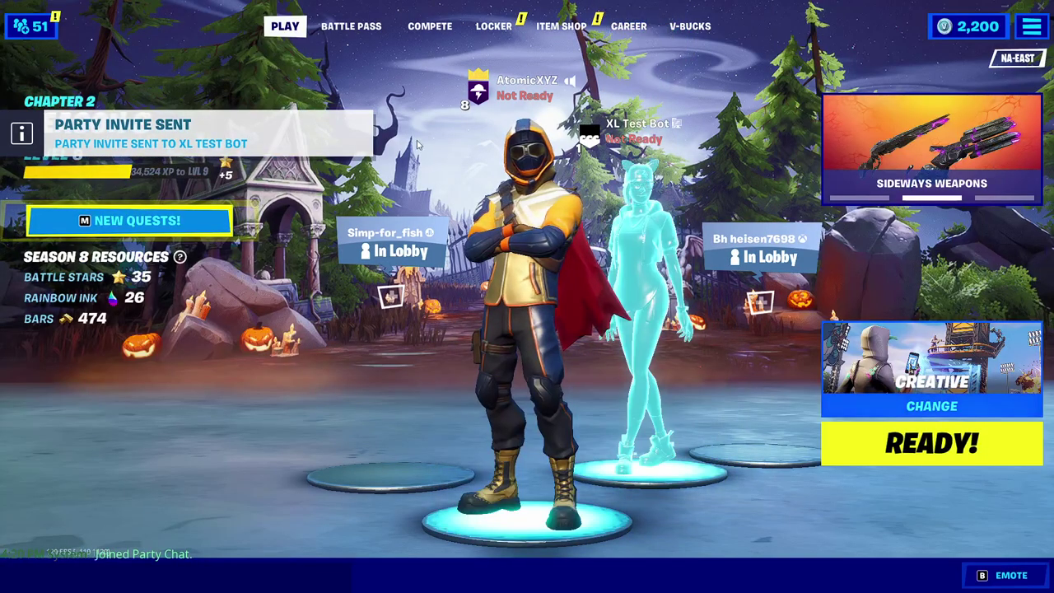
Step: Switch to the BeatBot dashboard in Chrome and set the bot's skin to Renegade Raider
key("alt+Tab")
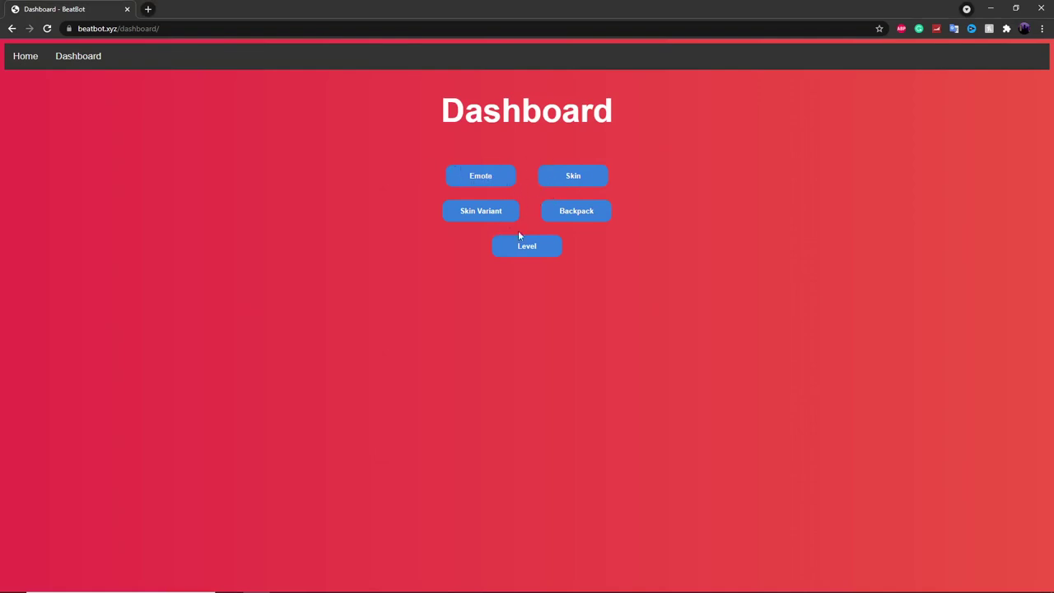
left_click(568, 183)
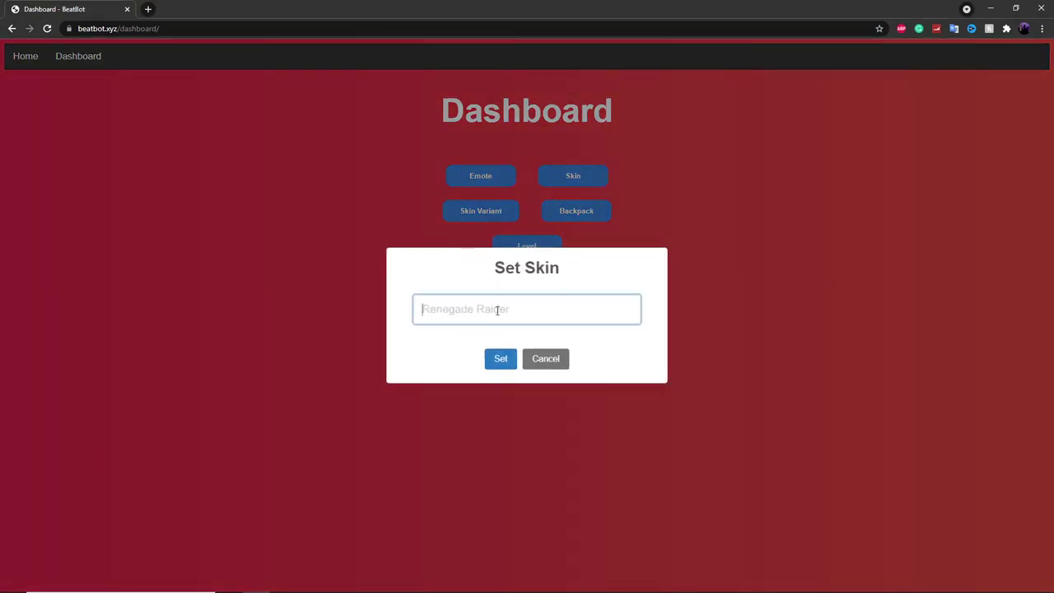
type("Renegade Raider")
key("Return")
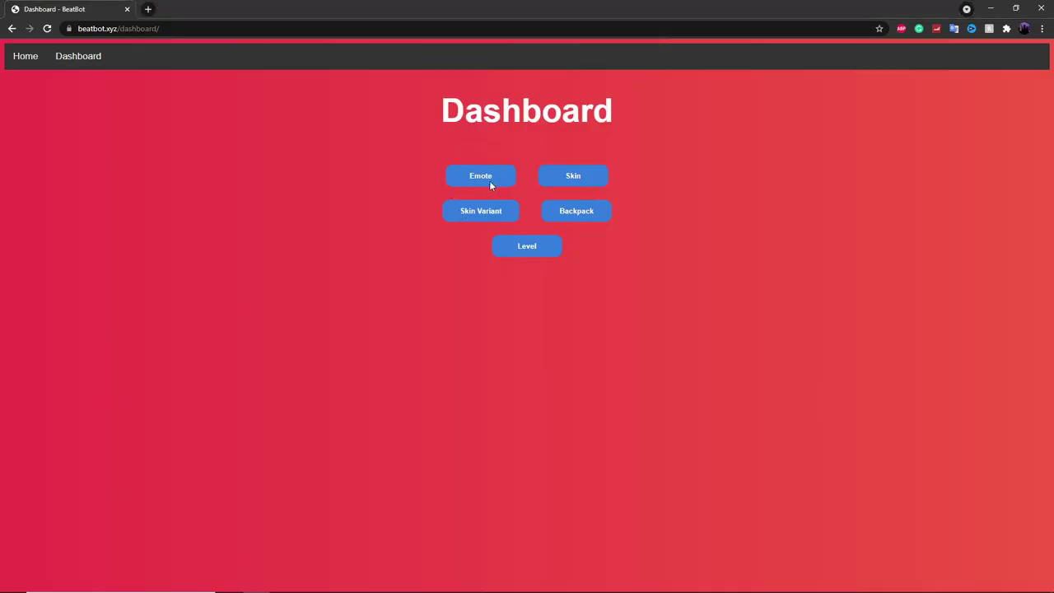
Step: Set the bot's emote to Floss and check the bot in the Fortnite lobby before returning to the dashboard
left_click(490, 184)
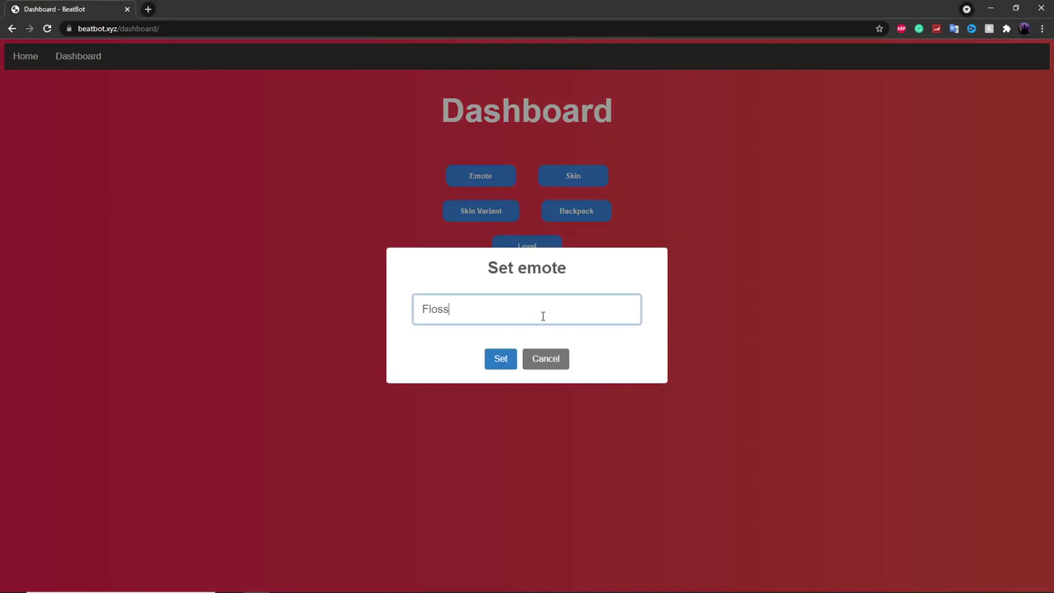
type("Floss")
key("Return")
key("alt+Tab")
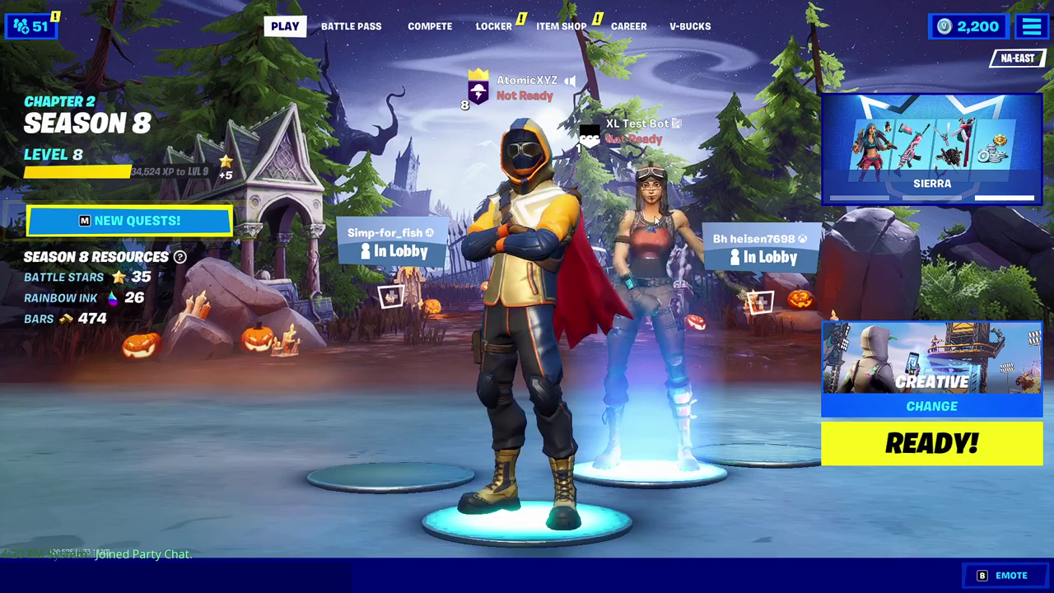
key("alt+Tab")
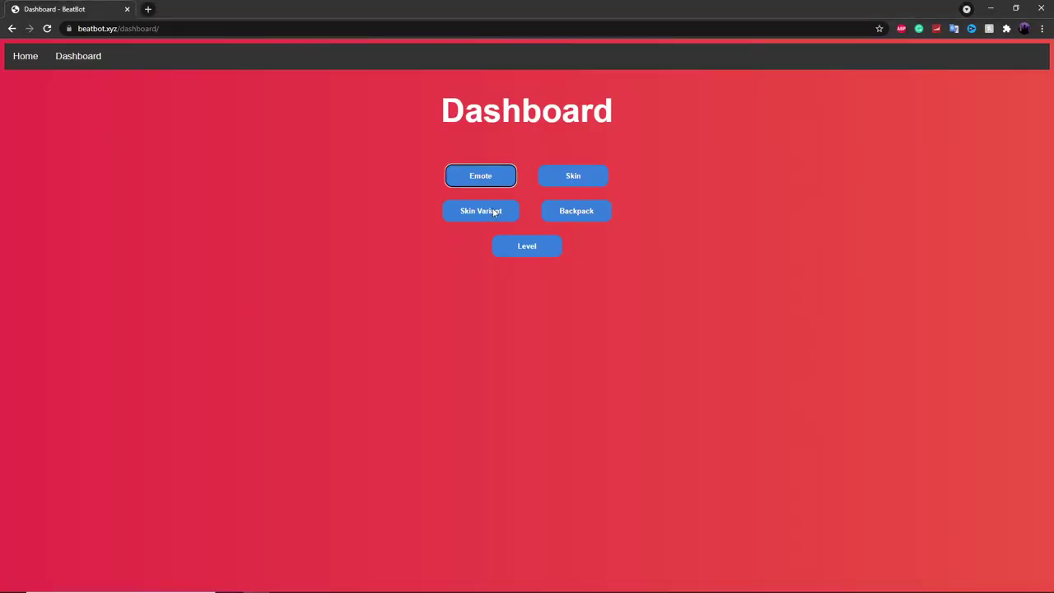
Step: Set the bot's backpack to bonesy, check it in the Fortnite lobby and return to the dashboard
left_click(577, 212)
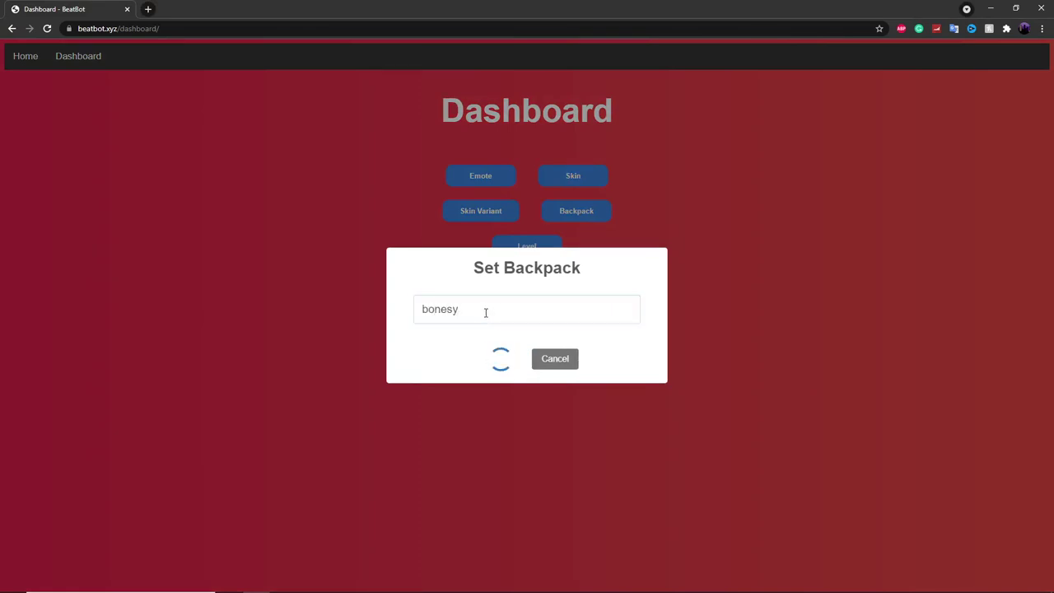
key("Return")
key("alt+Tab")
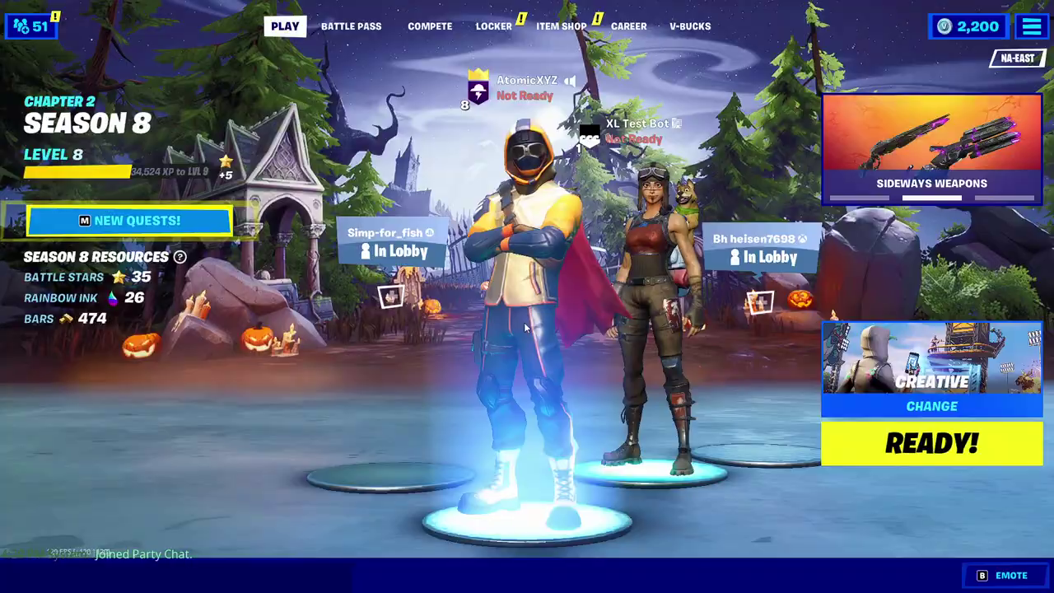
key("alt+Tab")
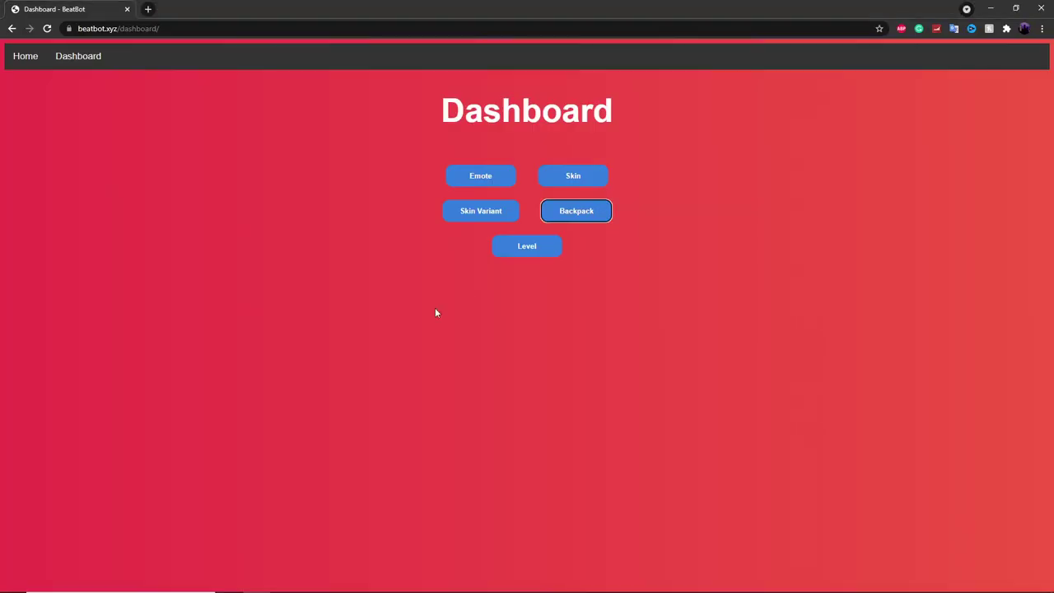
Step: Set the bot's level to 99, check it in the Fortnite lobby and return to the BeatBot dashboard
left_click(495, 211)
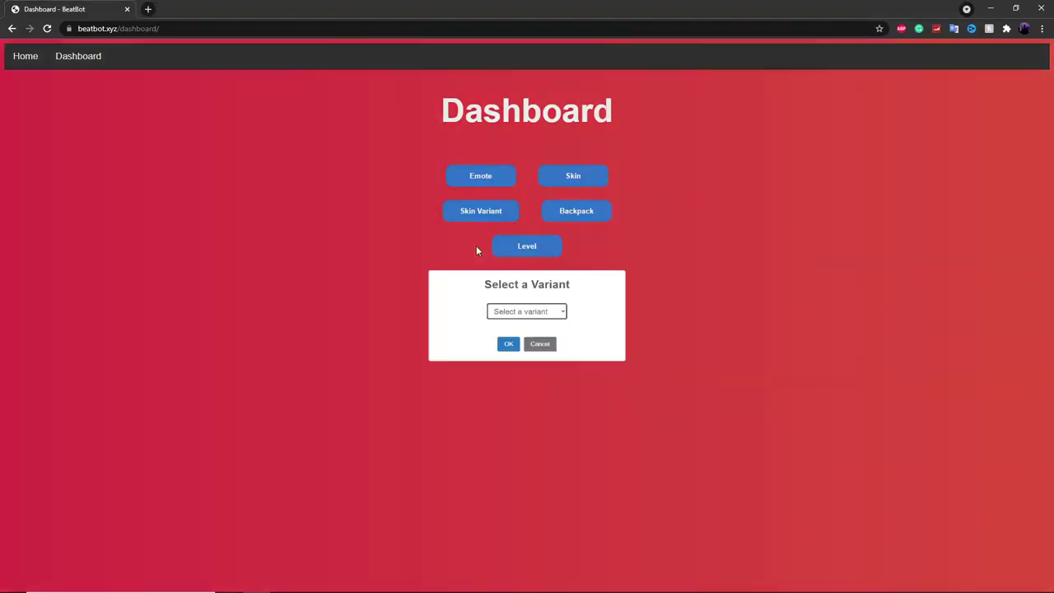
left_click(545, 359)
left_click(540, 247)
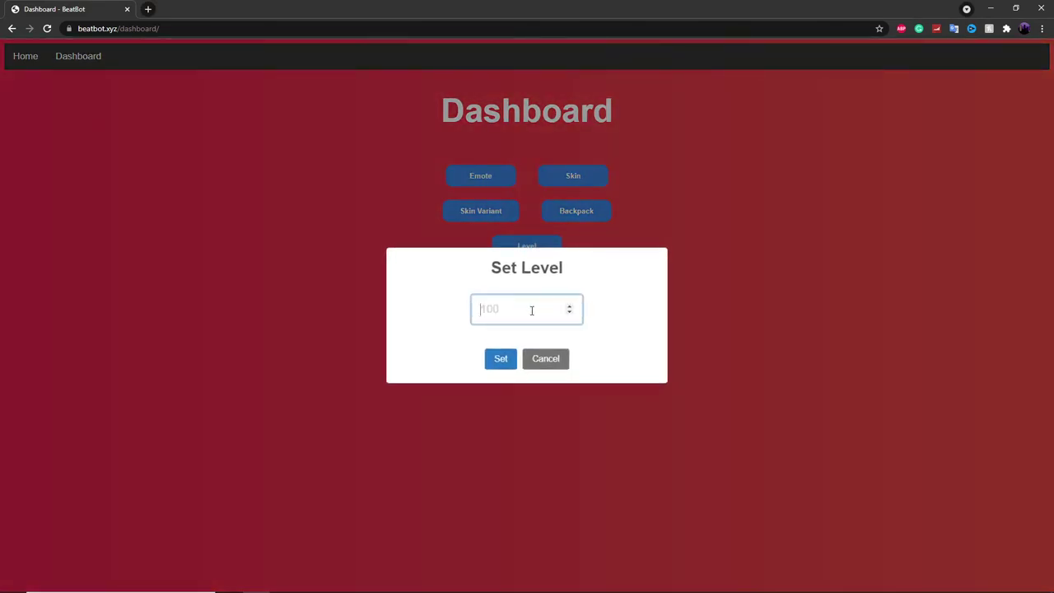
key("alt+Tab")
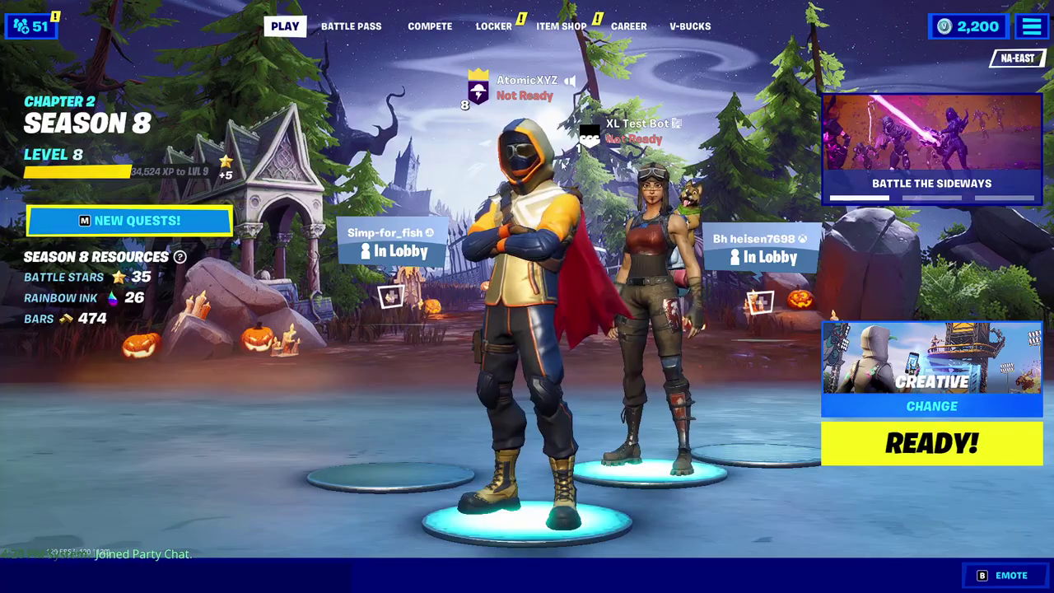
key("alt+Tab")
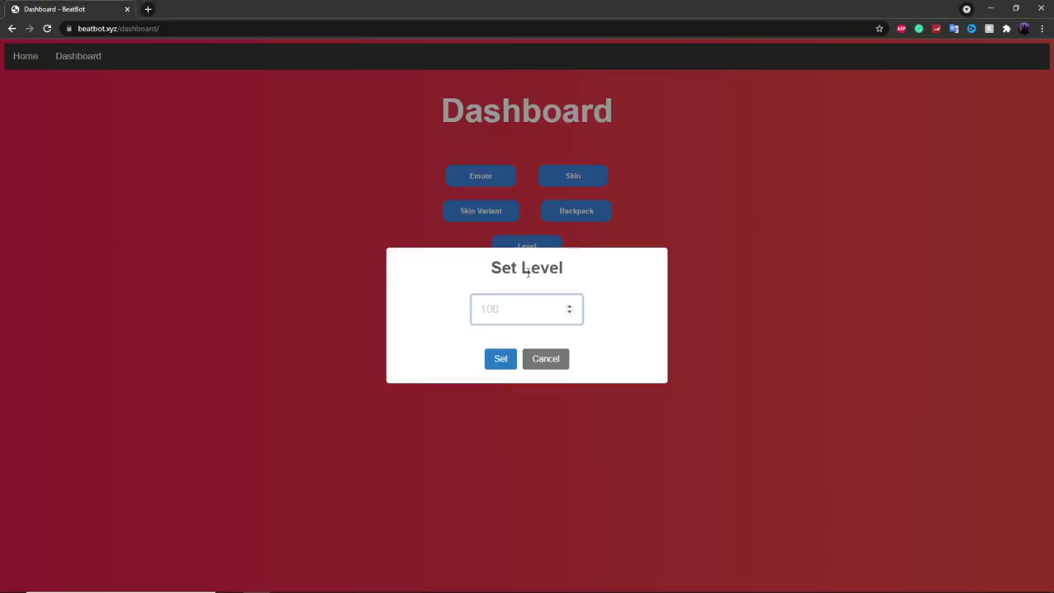
key("Return")
key("alt+Tab")
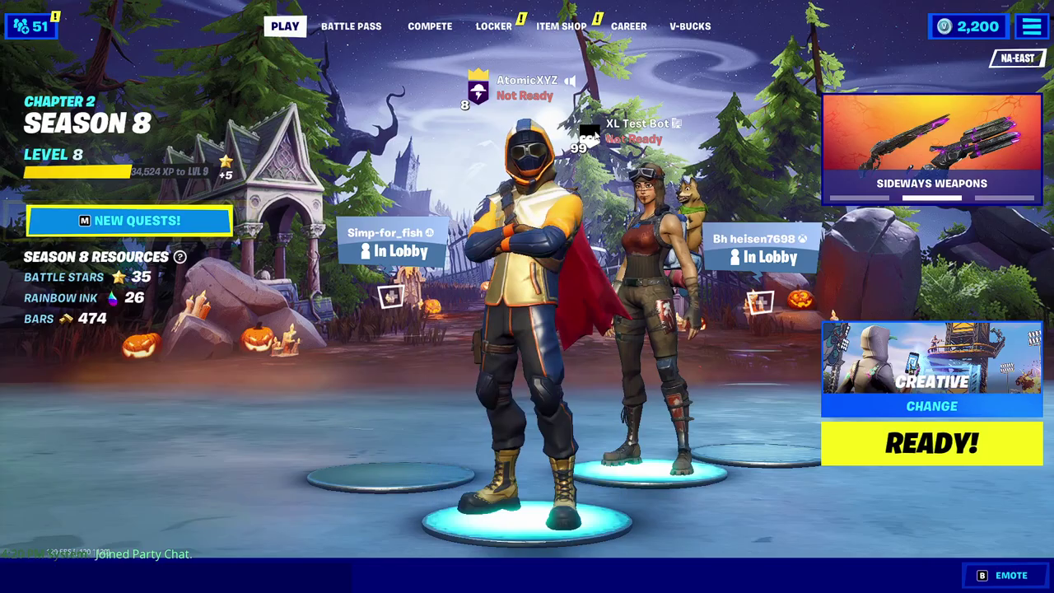
key("alt+Tab")
Step: Set the bot's skin variant to Checkered, check it in the Fortnite lobby and return to the dashboard
left_click(499, 212)
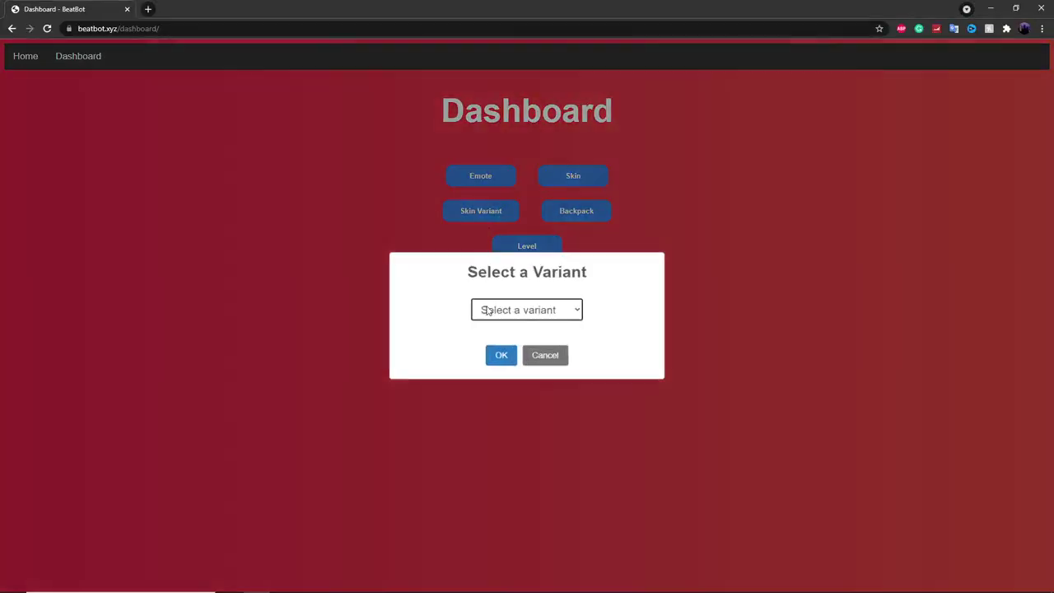
left_click(541, 310)
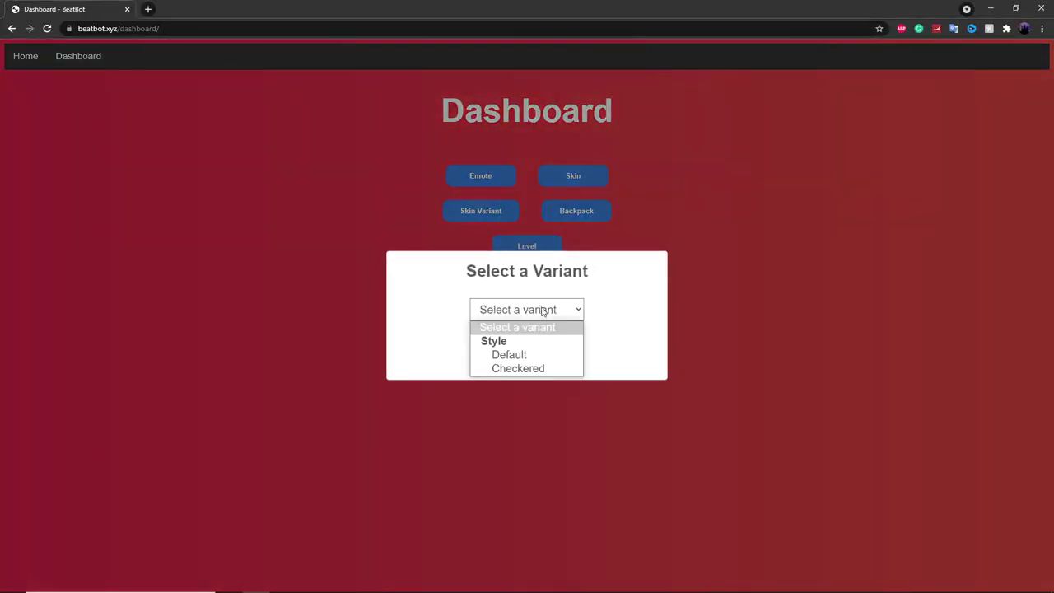
left_click(537, 371)
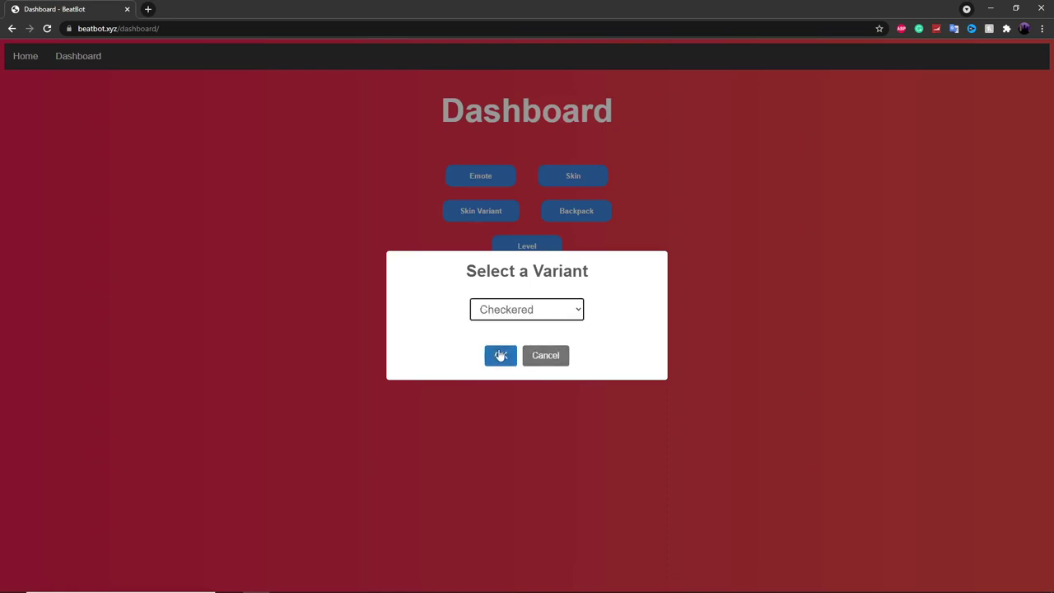
left_click(501, 355)
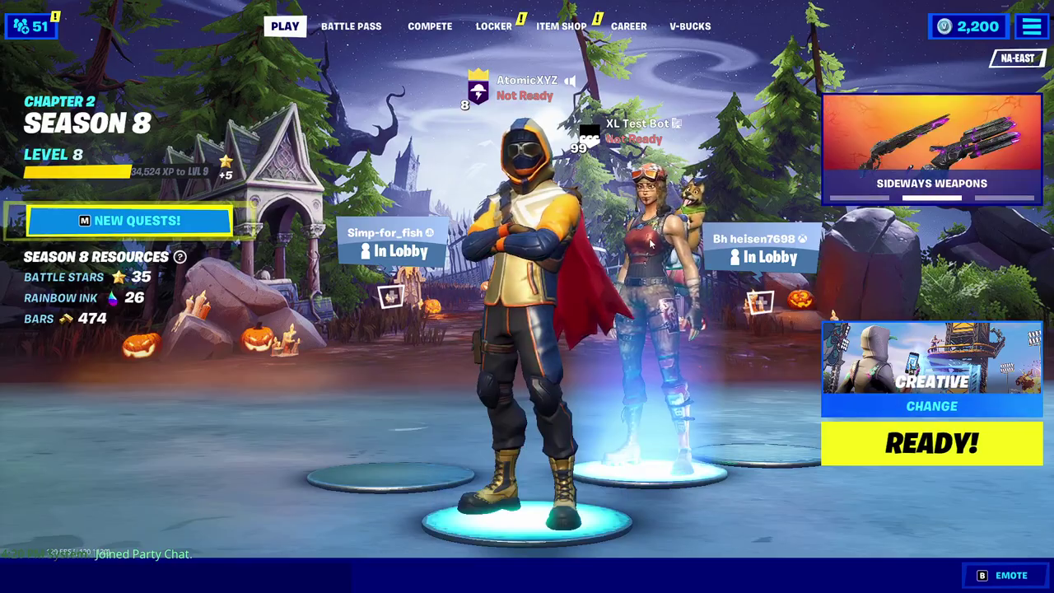
key("alt+Tab")
Step: Set the bot's skin variant back to Default and switch to Fortnite to check the bot in the lobby
left_click(519, 247)
left_click(479, 229)
left_click(478, 211)
left_click(532, 311)
left_click(523, 354)
left_click(517, 357)
key("alt+Tab")
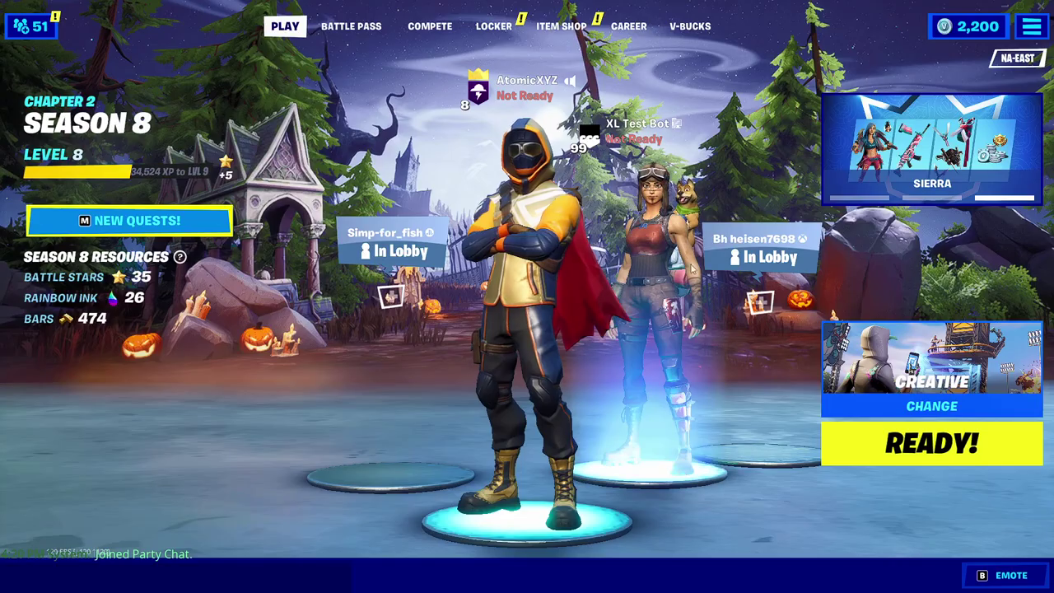